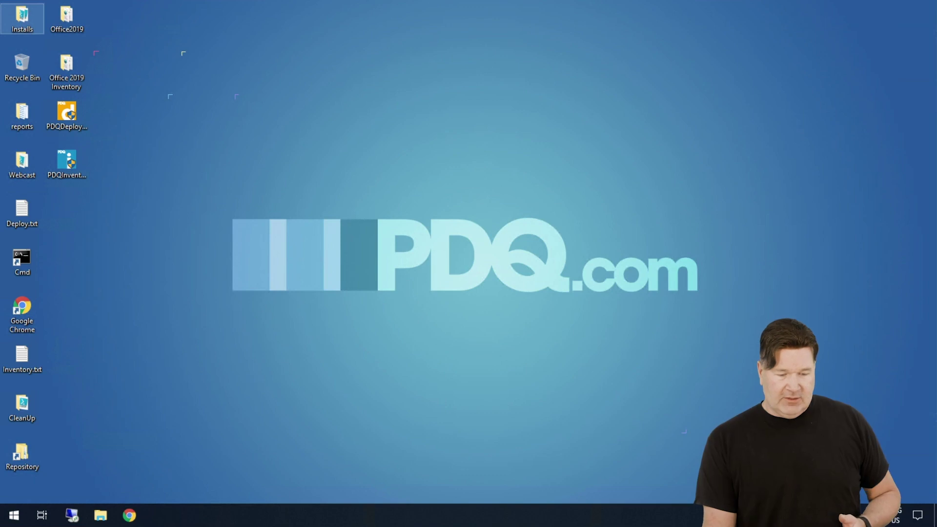
Step: Run the PDQDeploy installer, accept the license, and install to the default Program Files folder
{"action": "left_click", "coordinate": [72, 114]}
{"action": "double_click", "coordinate": [72, 114]}
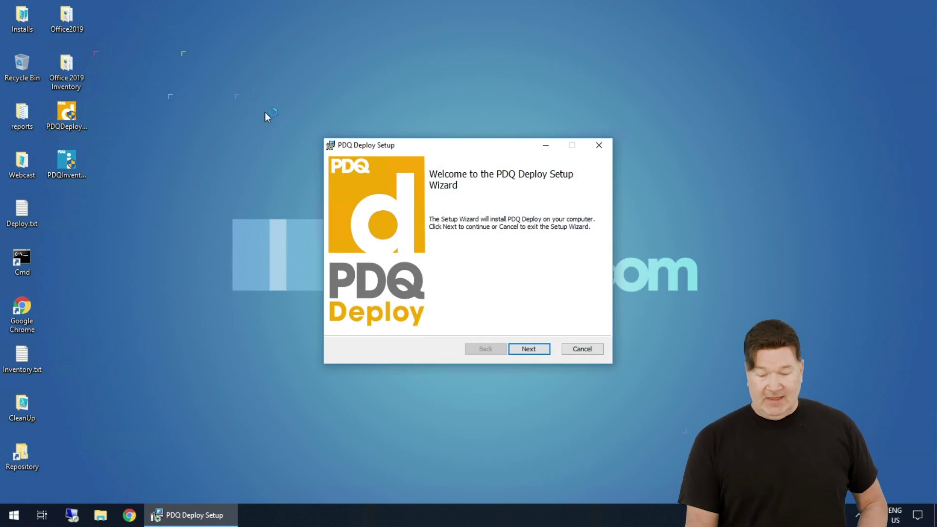
{"action": "left_click", "coordinate": [529, 349]}
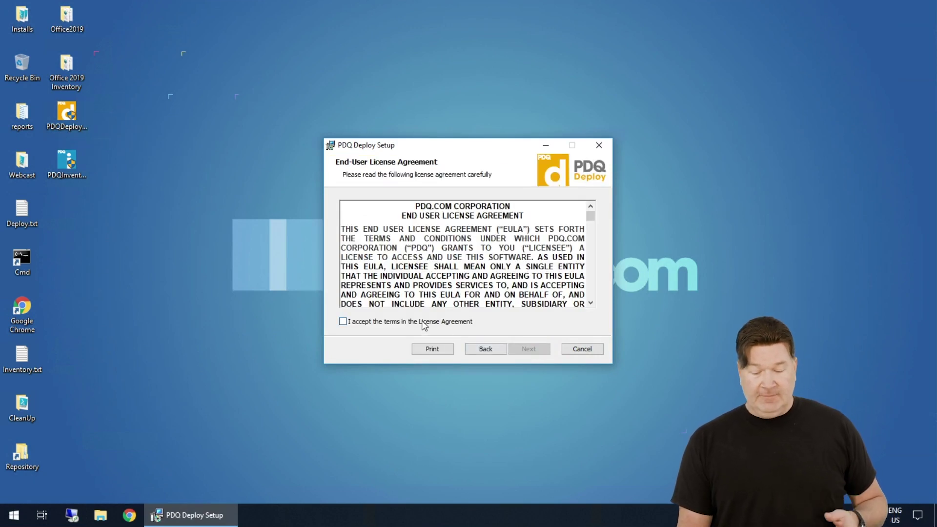
{"action": "left_click", "coordinate": [423, 322]}
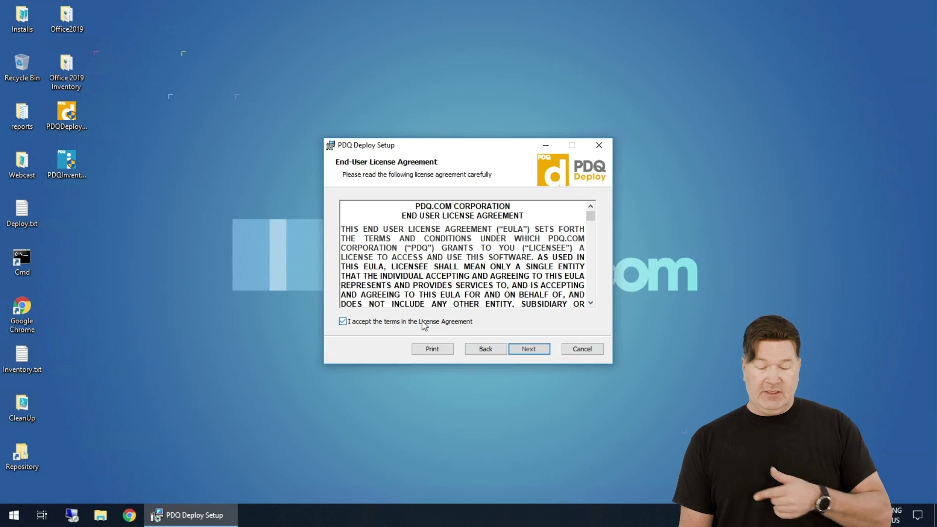
{"action": "left_click", "coordinate": [539, 350]}
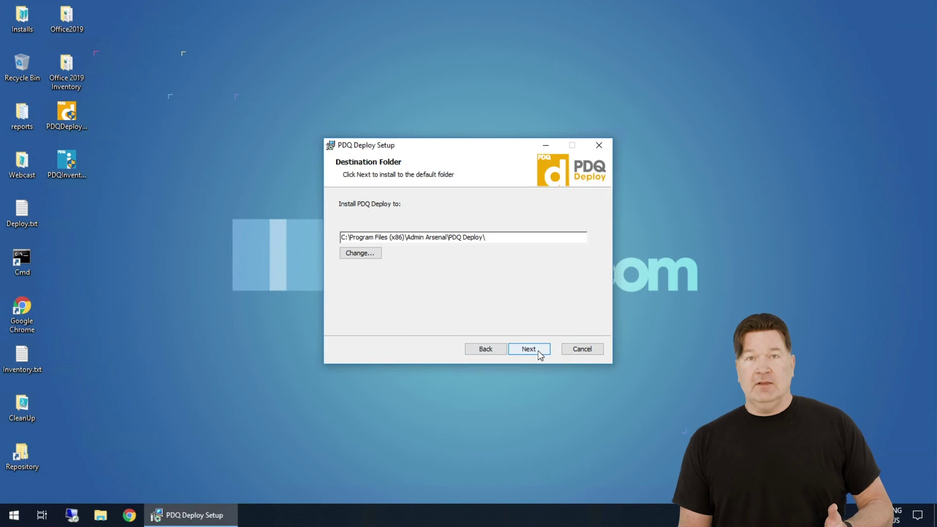
{"action": "left_click", "coordinate": [540, 353]}
{"action": "left_click", "coordinate": [533, 349]}
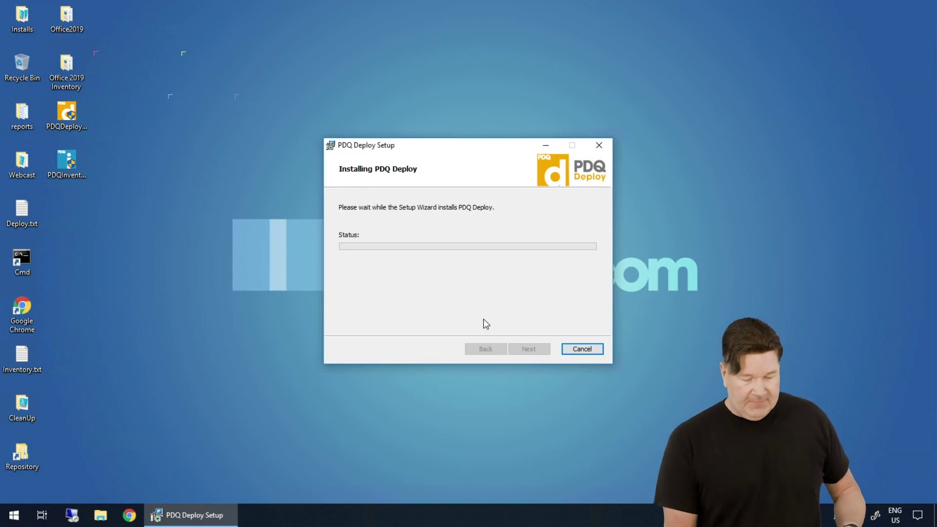
{"action": "left_click", "coordinate": [128, 520]}
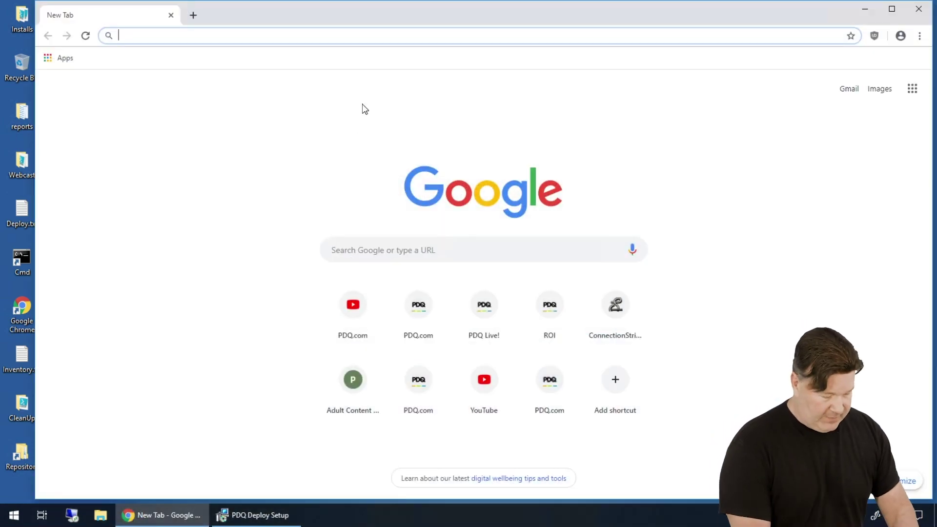
Step: Search Chrome for 'pdq firewall ports' to find PDQ's firewall article
{"action": "type", "text": "pd"}
{"action": "key", "text": "Down"}
{"action": "key", "text": "BackSpace"}
{"action": "key", "text": "BackSpace"}
{"action": "key", "text": "BackSpace"}
{"action": "key", "text": "BackSpace"}
{"action": "key", "text": "BackSpace"}
{"action": "key", "text": "BackSpace"}
{"action": "key", "text": "BackSpace"}
{"action": "key", "text": "BackSpace"}
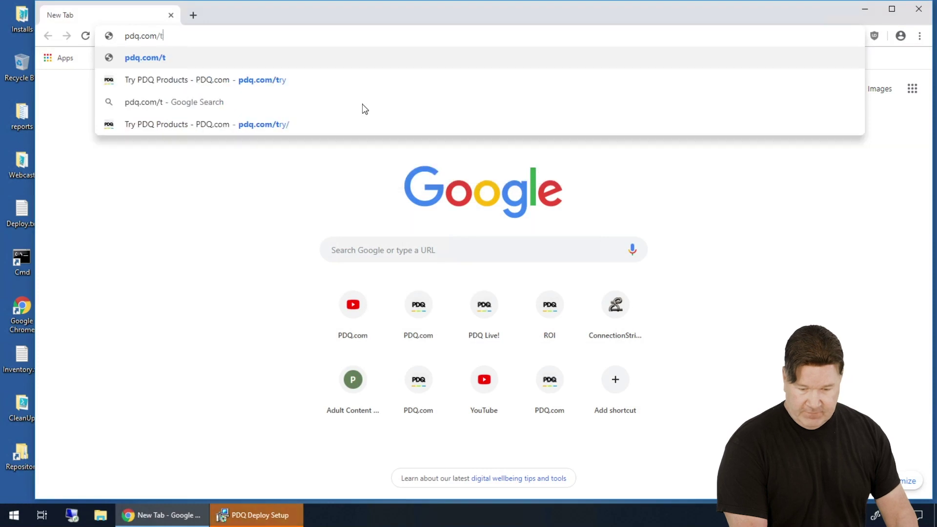
{"action": "type", "text": "fire"}
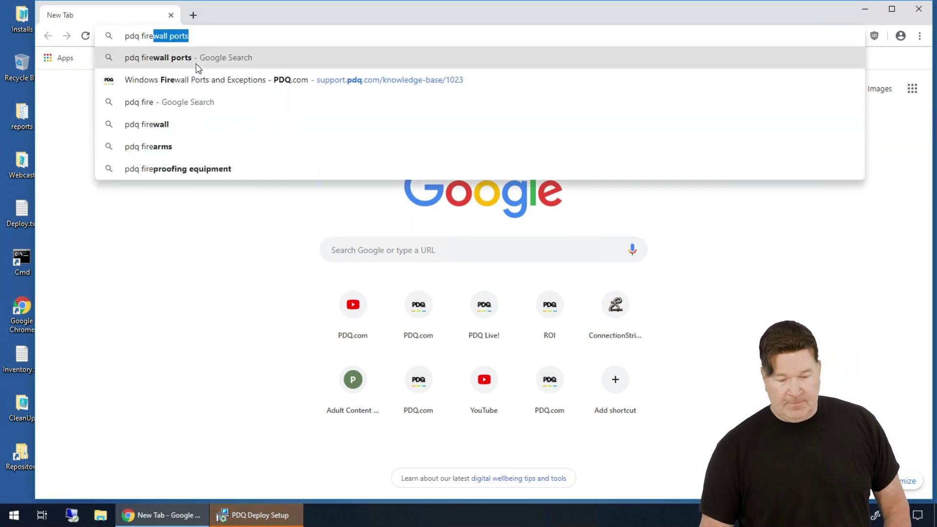
{"action": "key", "text": "Return"}
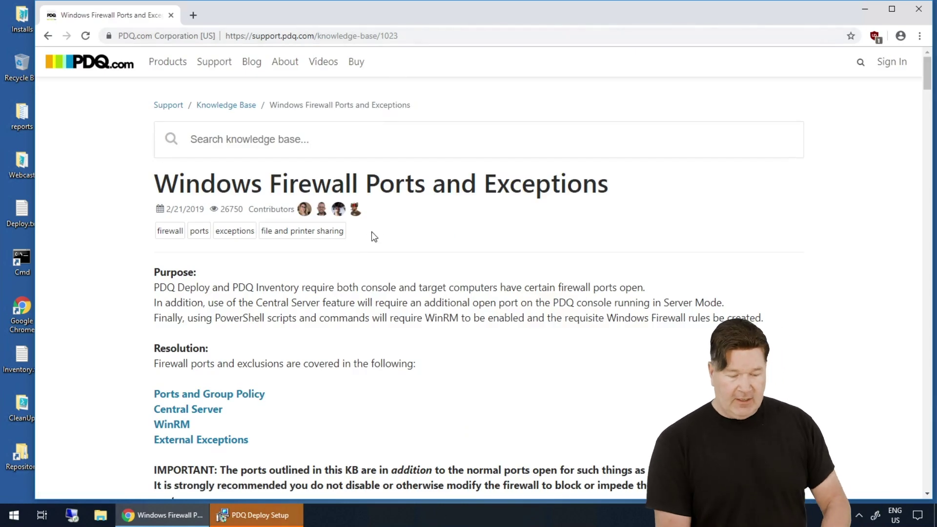
Step: Review the article's required ports and highlight the External Exceptions list of required sites
{"action": "scroll", "coordinate": [295, 288], "scroll_direction": "down", "scroll_amount": 7}
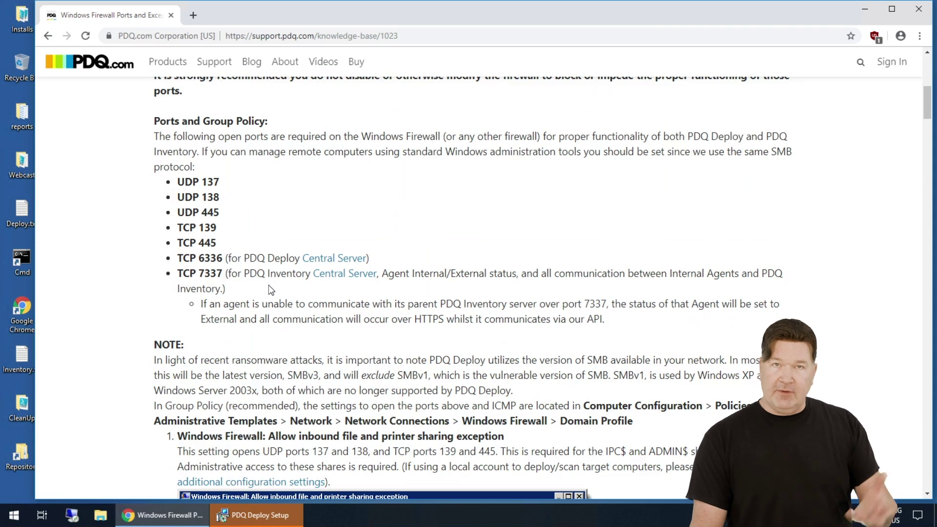
{"action": "scroll", "coordinate": [283, 263], "scroll_direction": "down", "scroll_amount": 5}
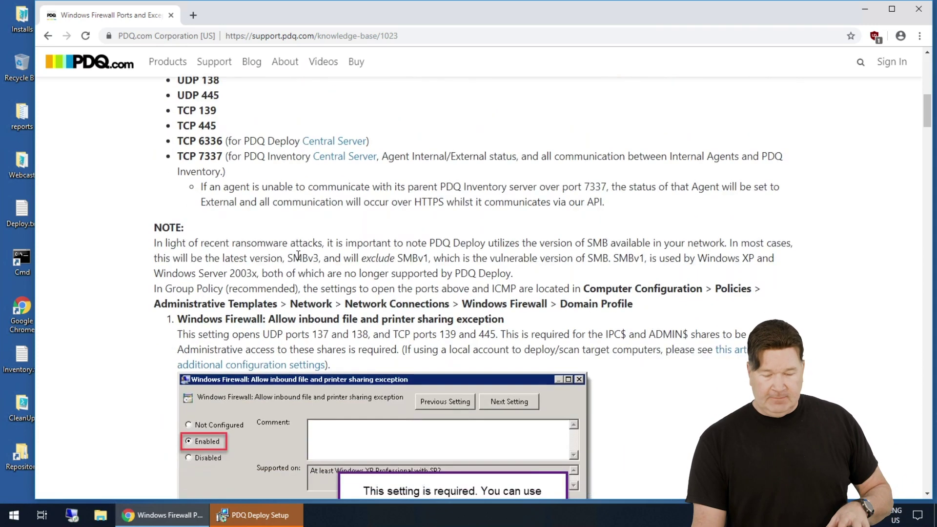
{"action": "scroll", "coordinate": [292, 242], "scroll_direction": "down", "scroll_amount": 20}
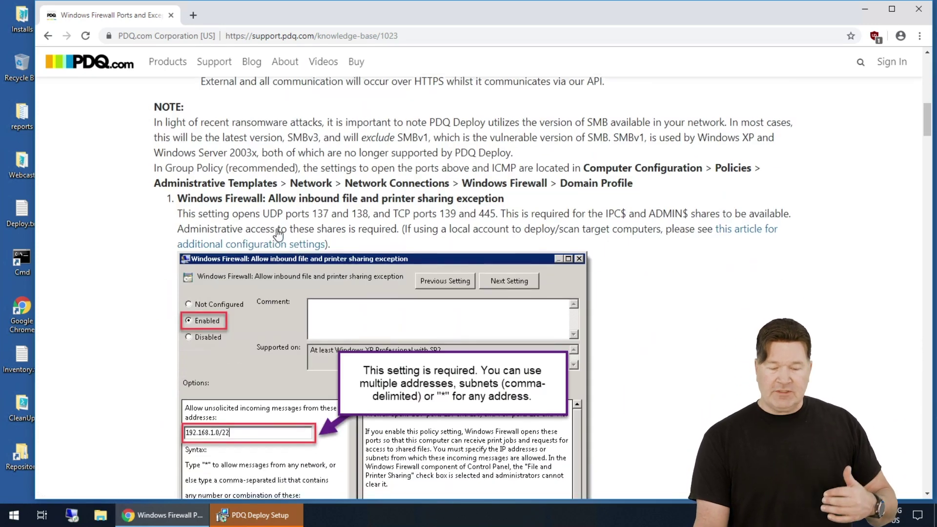
{"action": "scroll", "coordinate": [276, 233], "scroll_direction": "down", "scroll_amount": 20}
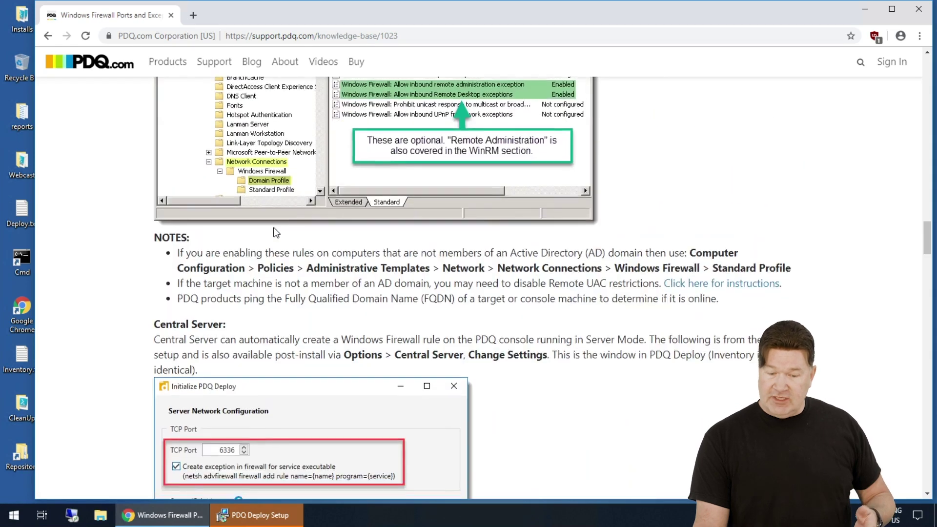
{"action": "scroll", "coordinate": [279, 225], "scroll_direction": "down", "scroll_amount": 20}
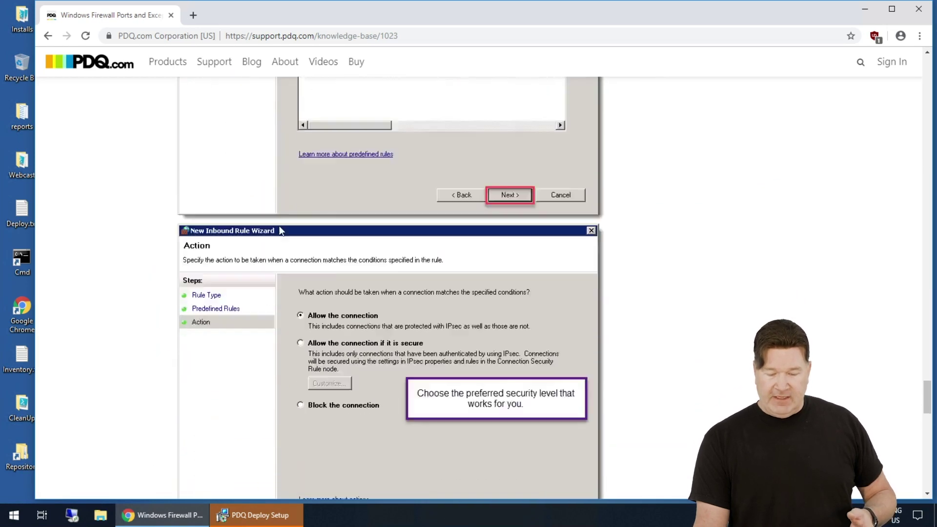
{"action": "scroll", "coordinate": [266, 227], "scroll_direction": "up", "scroll_amount": 10}
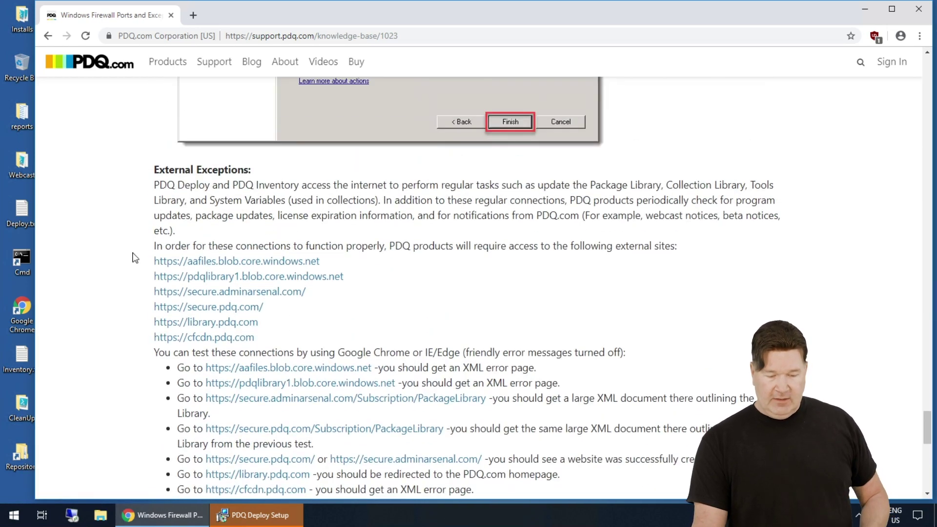
{"action": "left_click_drag", "start_coordinate": [145, 251], "coordinate": [277, 340]}
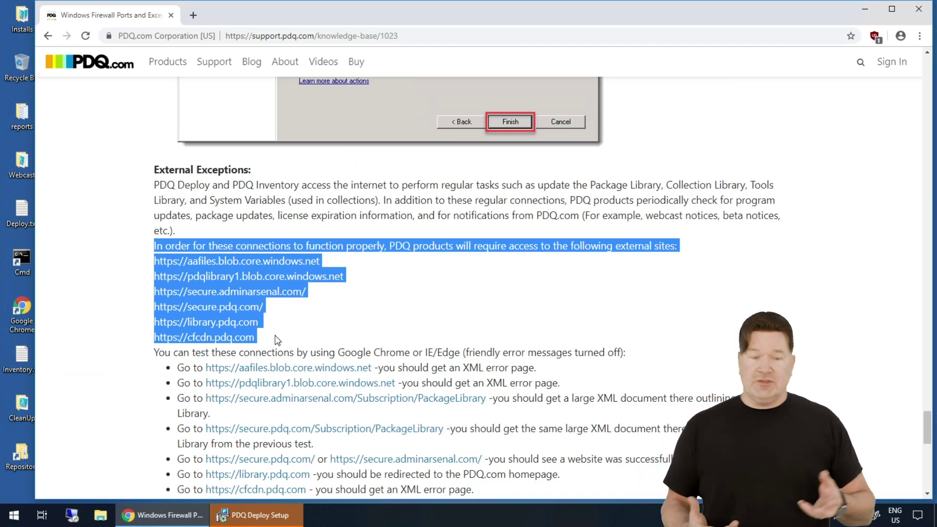
{"action": "left_click", "coordinate": [364, 300]}
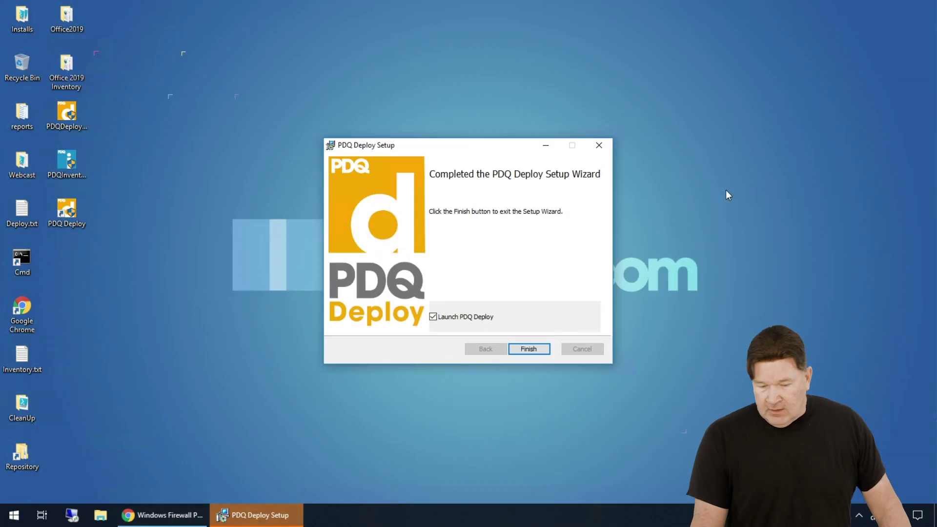
{"action": "left_click", "coordinate": [864, 9]}
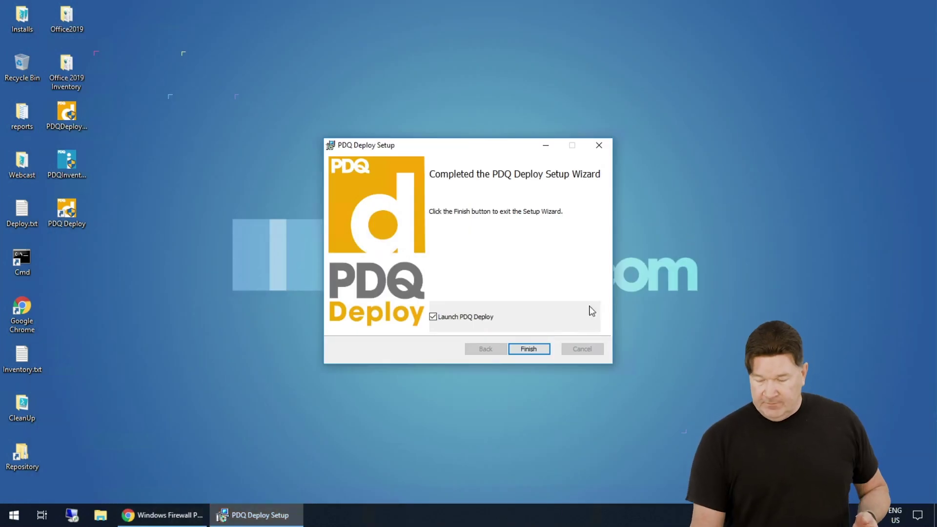
Step: Launch PDQ Deploy from setup and choose the Enterprise license option in the initialization wizard
{"action": "left_click", "coordinate": [535, 349]}
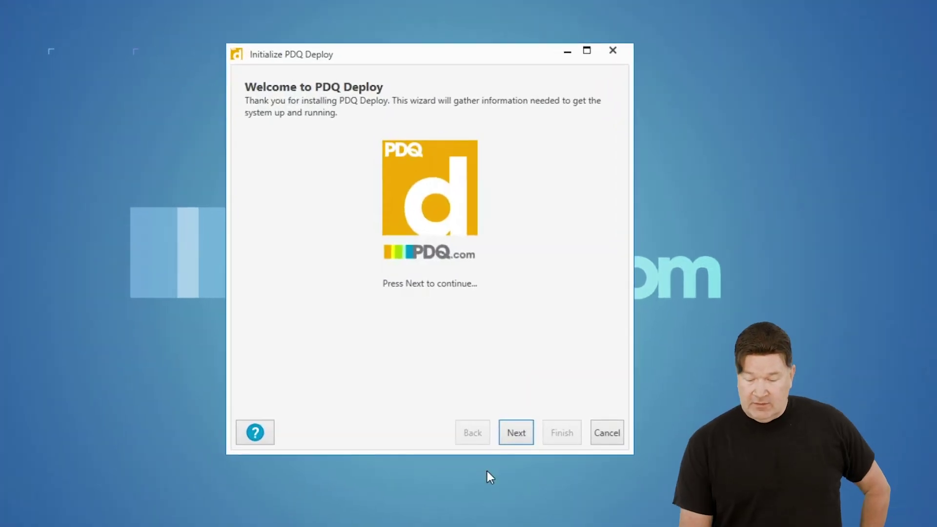
{"action": "left_click", "coordinate": [517, 433]}
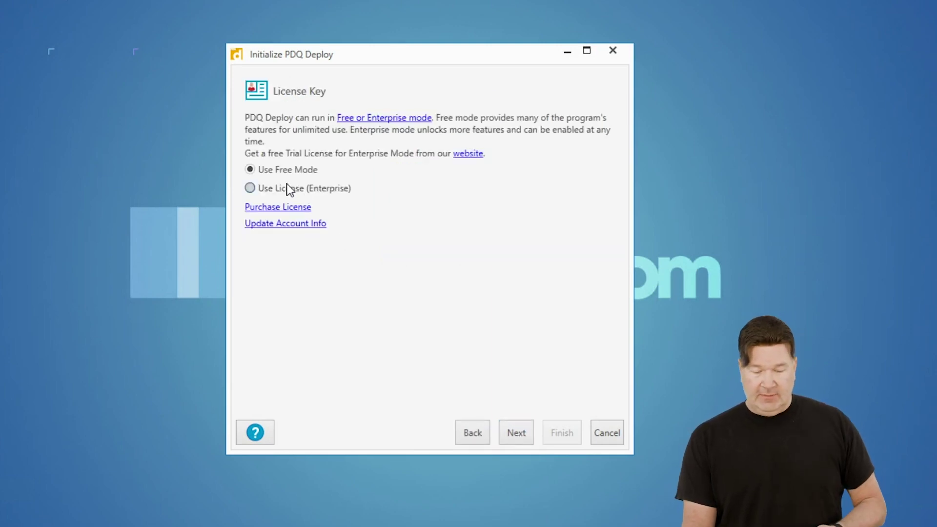
{"action": "left_click", "coordinate": [251, 188]}
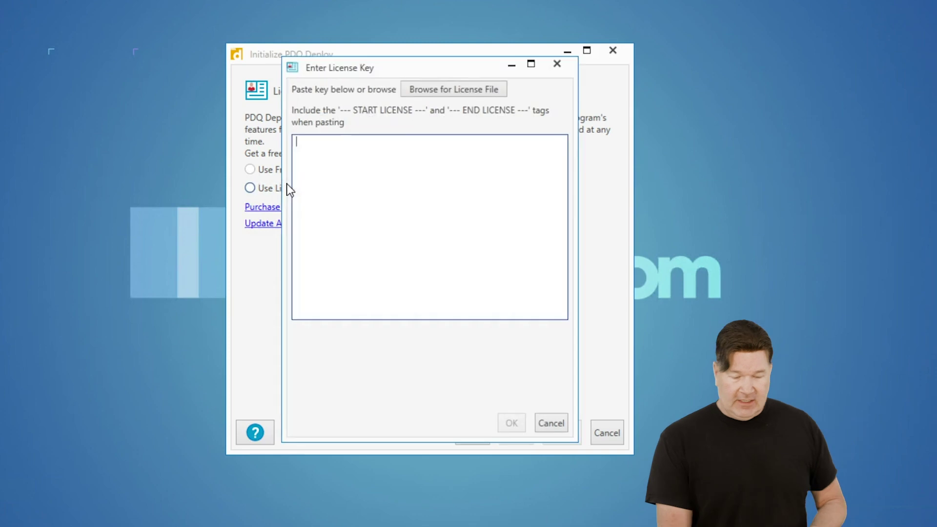
Step: Import the Enterprise license from Deploy.txt on the Desktop and continue past the License Key step
{"action": "left_click", "coordinate": [449, 90]}
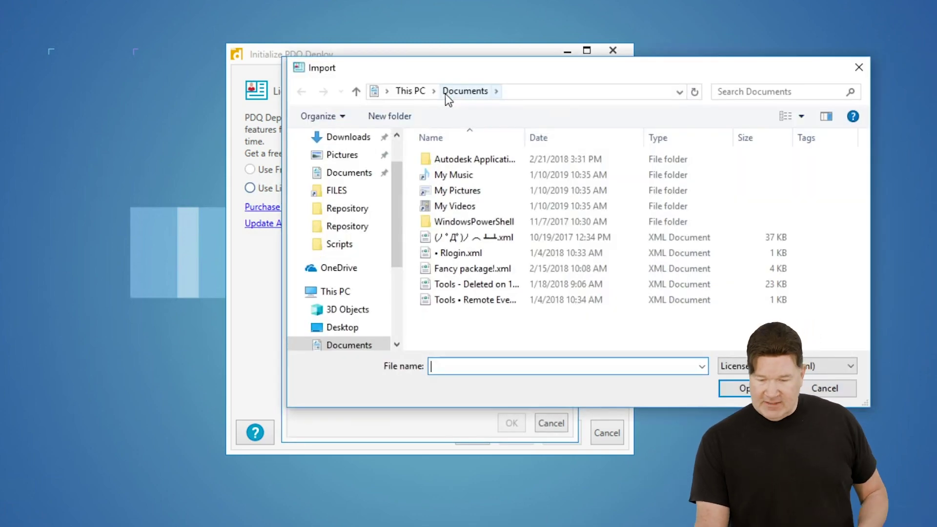
{"action": "scroll", "coordinate": [360, 151], "scroll_direction": "up", "scroll_amount": 1}
{"action": "left_click", "coordinate": [346, 167]}
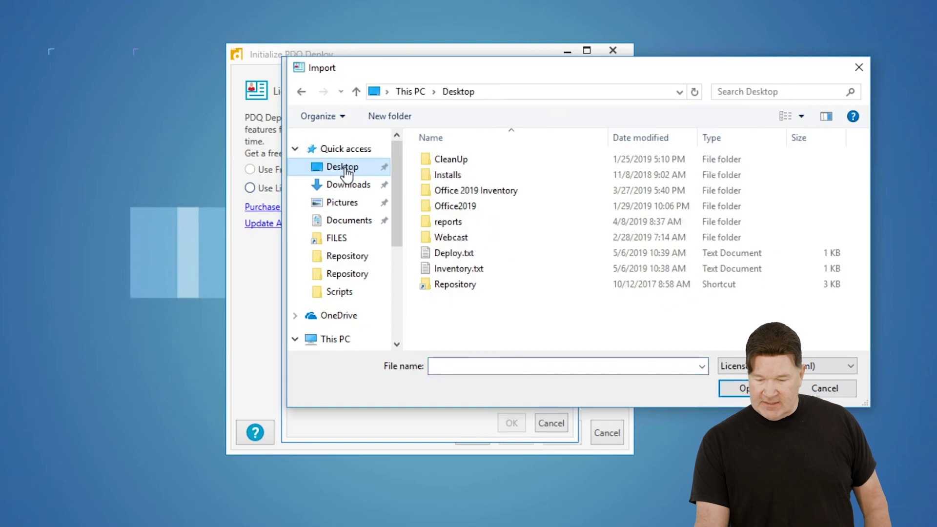
{"action": "left_click", "coordinate": [450, 255]}
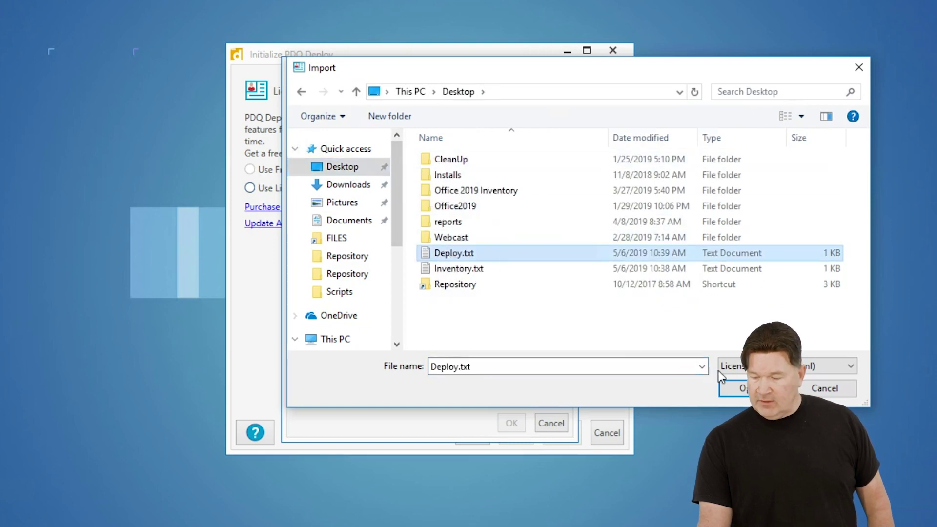
{"action": "left_click", "coordinate": [734, 388]}
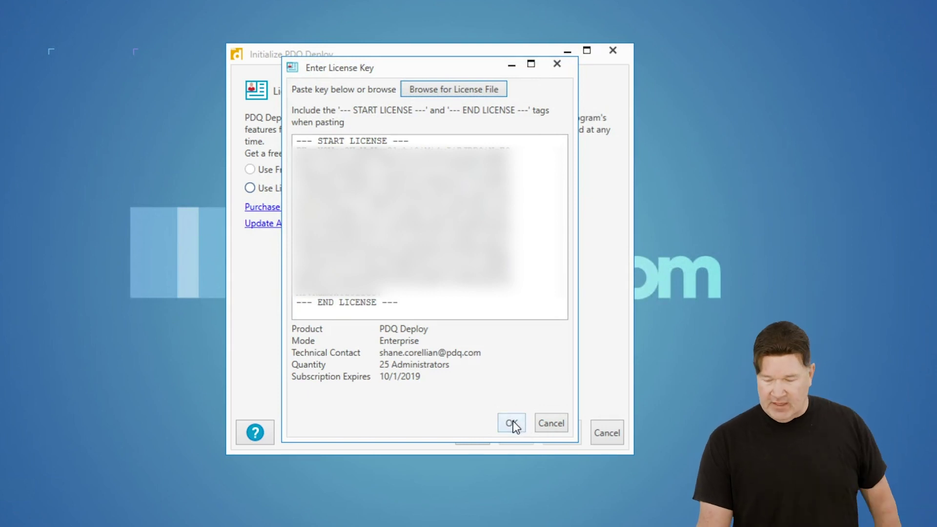
{"action": "left_click", "coordinate": [510, 423]}
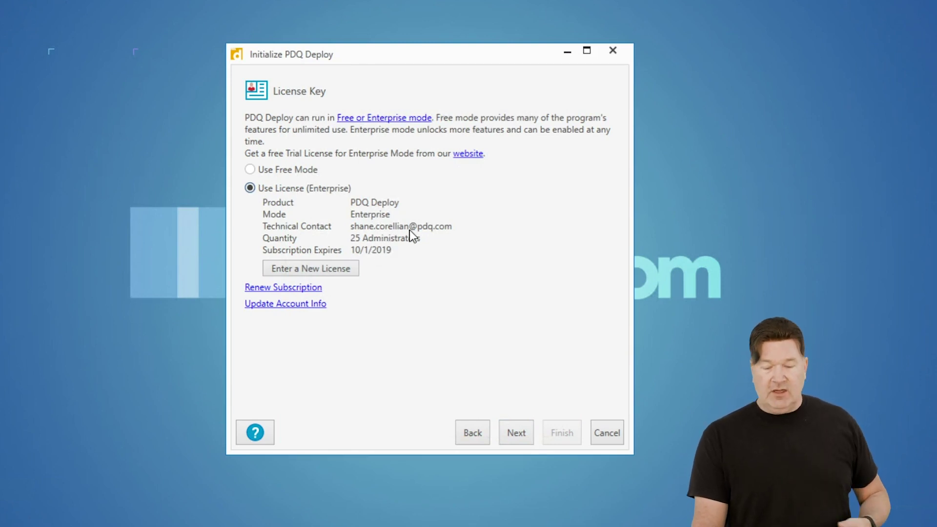
{"action": "left_click", "coordinate": [514, 434]}
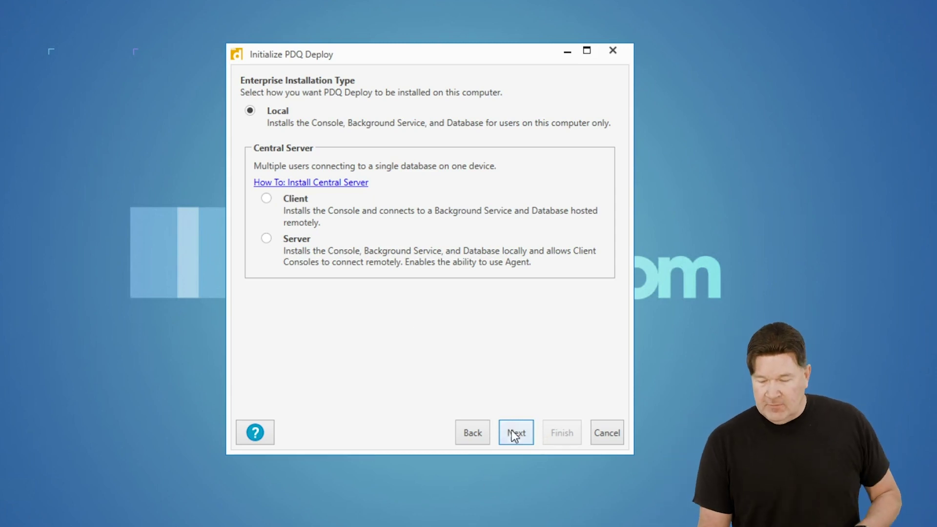
Step: Keep the Local installation type and enter the domain administrator's password to complete initialization
{"action": "left_click", "coordinate": [513, 432]}
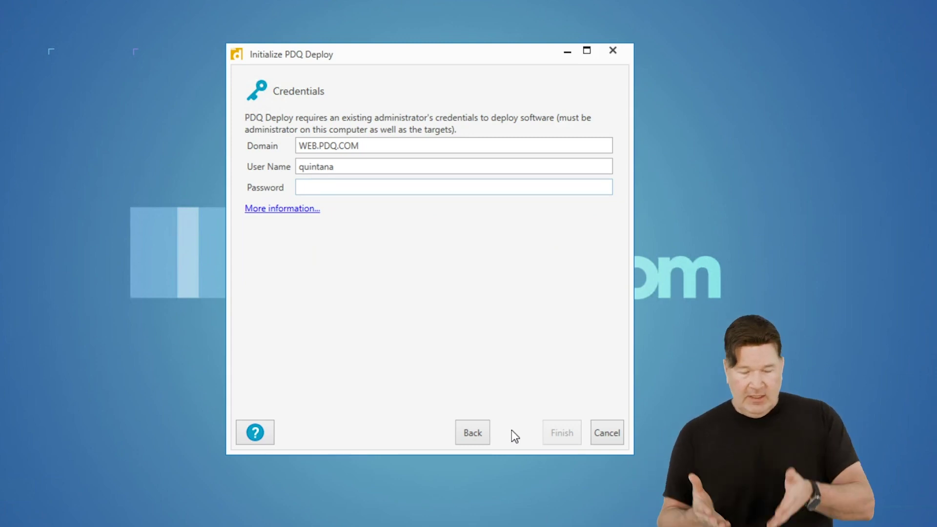
{"action": "type", "text": "••••••••••"}
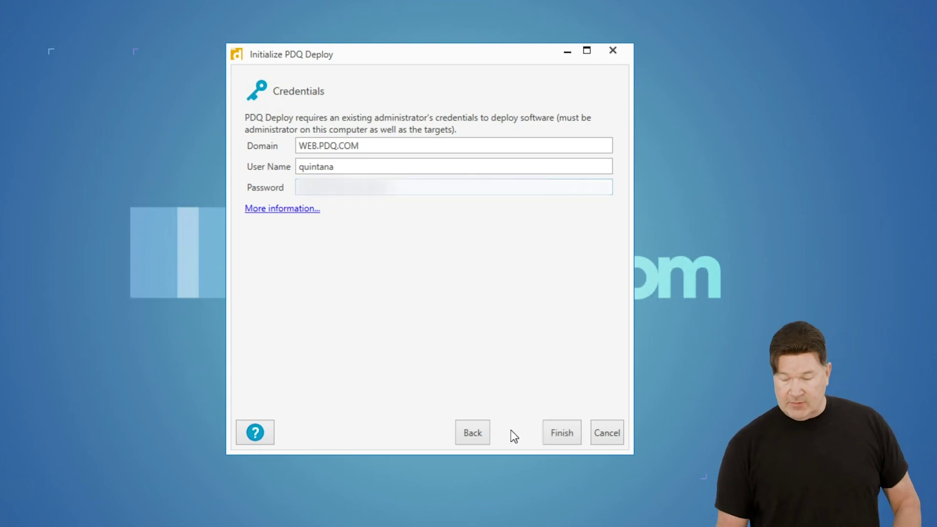
{"action": "left_click", "coordinate": [566, 432]}
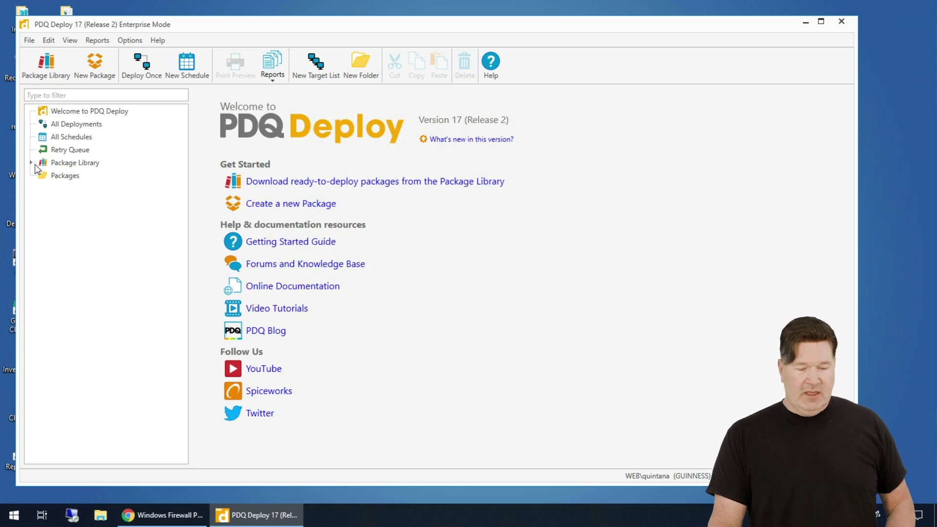
Step: Download Adobe Flash for Firefox 32.0.0.192 from the Package Library and show it under Packages
{"action": "left_click", "coordinate": [64, 165]}
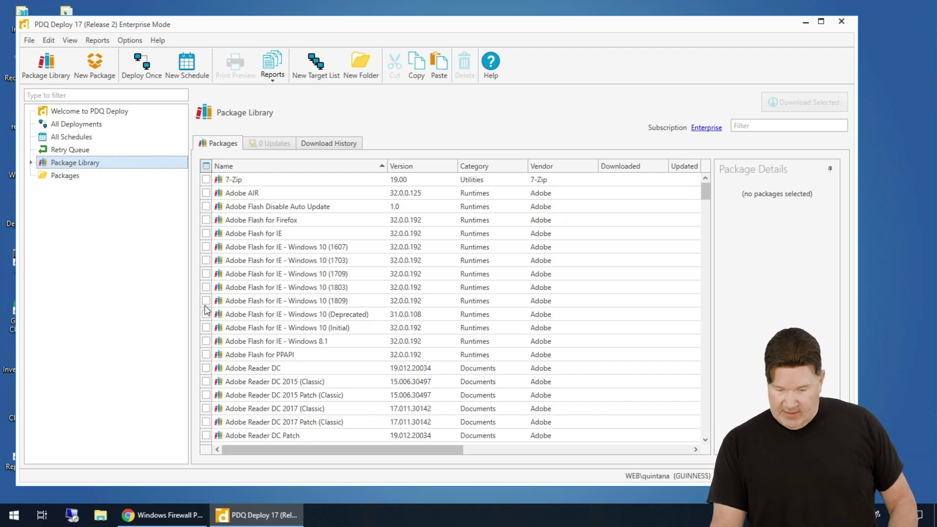
{"action": "left_click", "coordinate": [206, 220]}
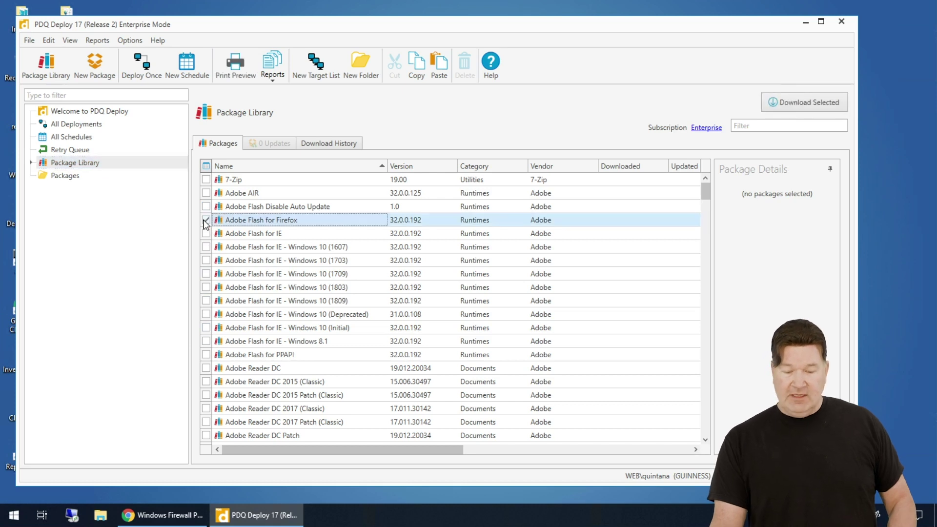
{"action": "left_click", "coordinate": [804, 104]}
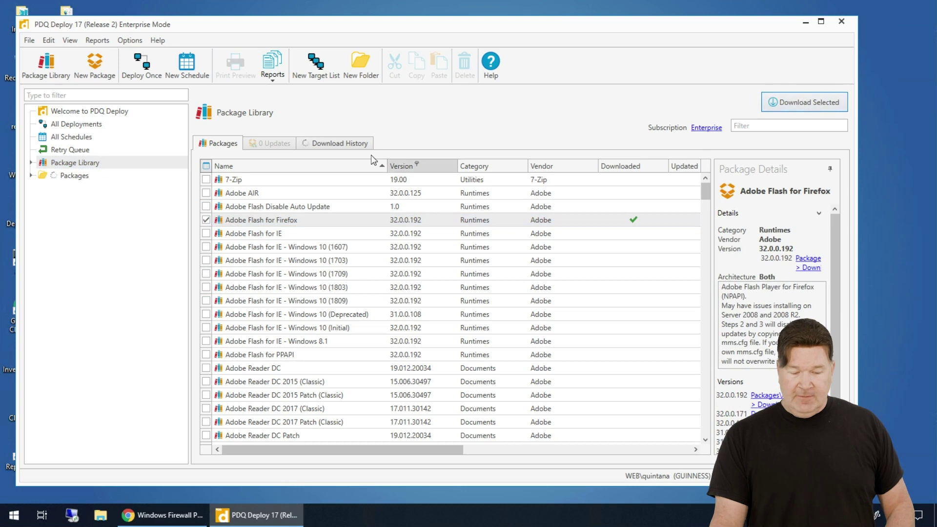
{"action": "left_click", "coordinate": [31, 175]}
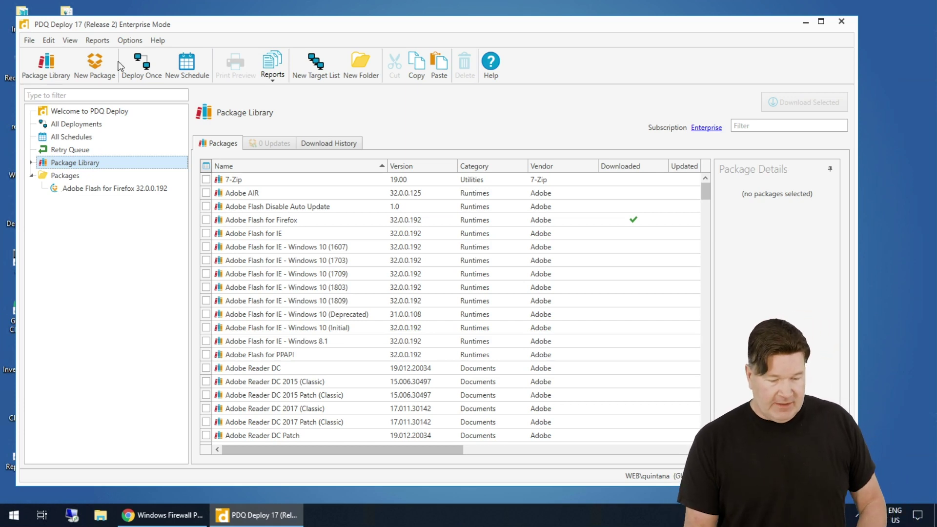
{"action": "left_click", "coordinate": [135, 41]}
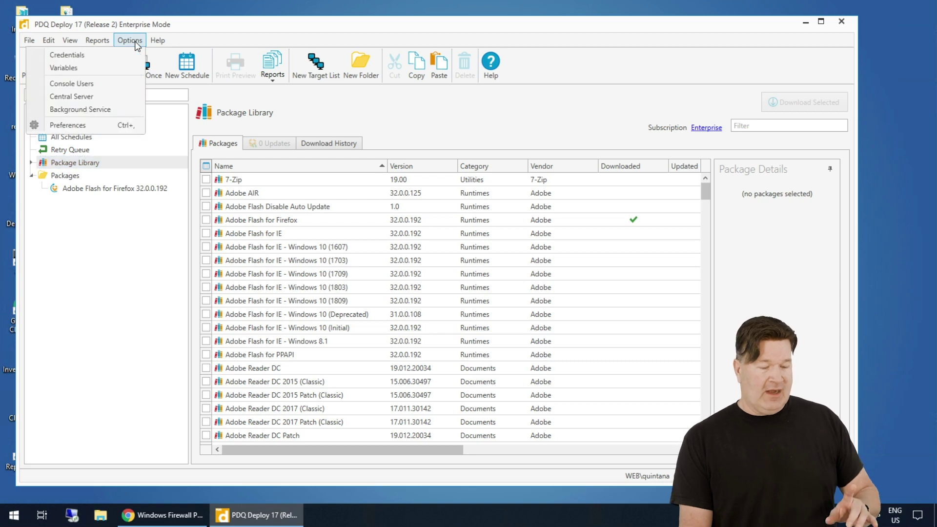
{"action": "left_click", "coordinate": [103, 125]}
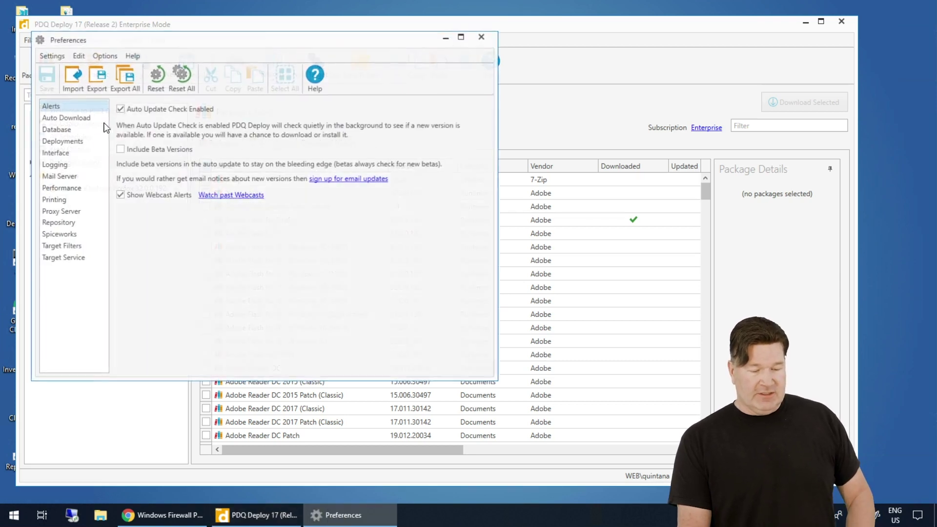
{"action": "left_click", "coordinate": [78, 118]}
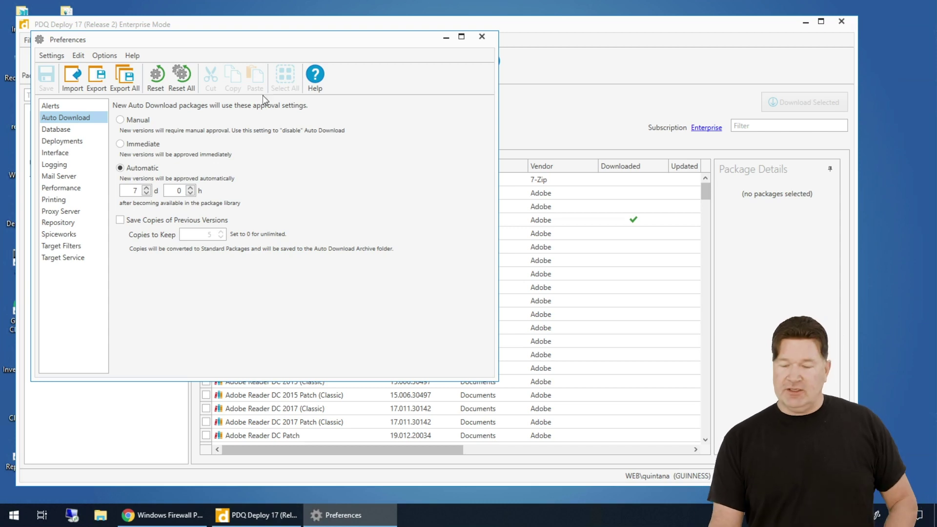
{"action": "left_click", "coordinate": [479, 37]}
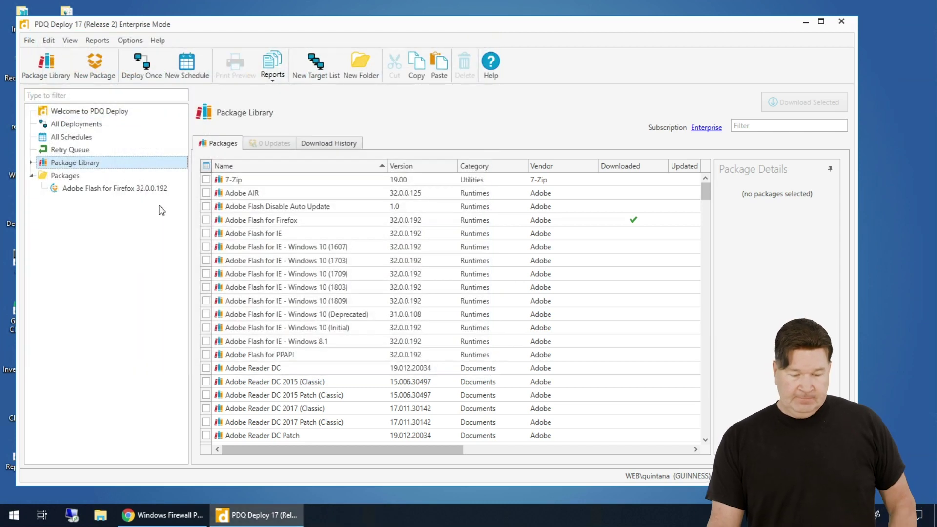
Step: Start a Deploy Once of the Adobe Flash for Firefox 32.0.0.192 package
{"action": "left_click", "coordinate": [81, 189]}
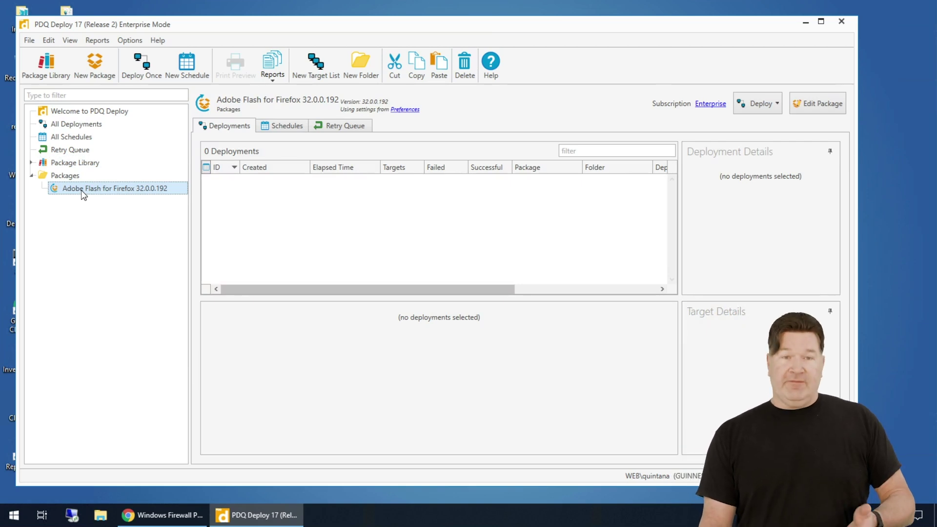
{"action": "left_click", "coordinate": [770, 104]}
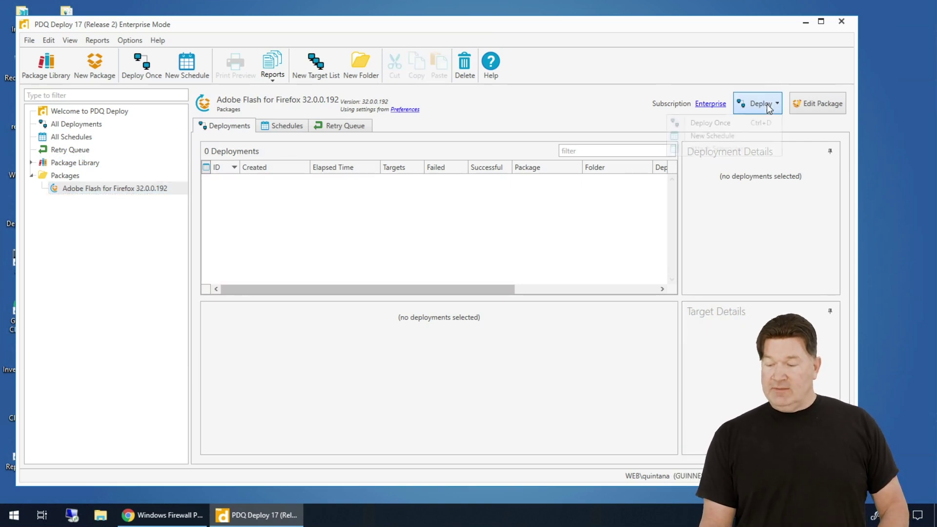
{"action": "left_click", "coordinate": [711, 122]}
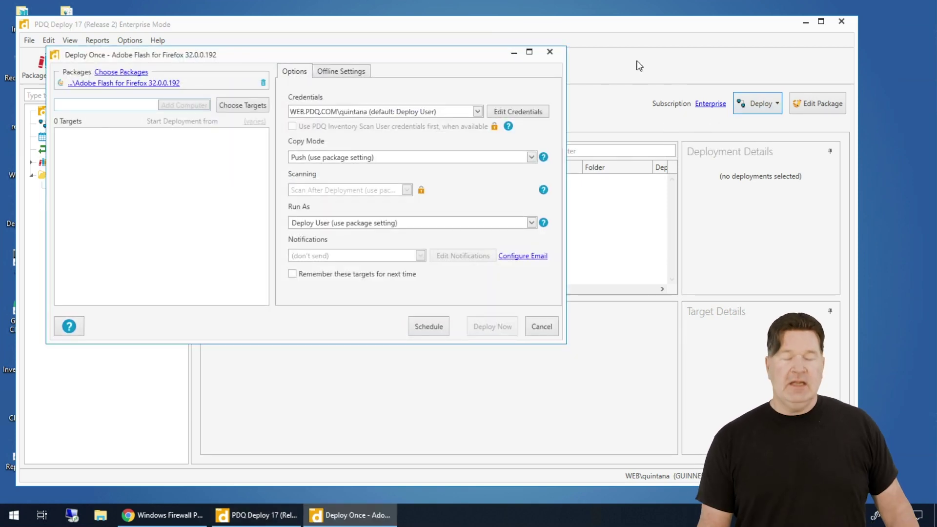
Step: Add ALANRAILS from Active Directory and beth by name as targets, then deploy now
{"action": "left_click", "coordinate": [248, 113]}
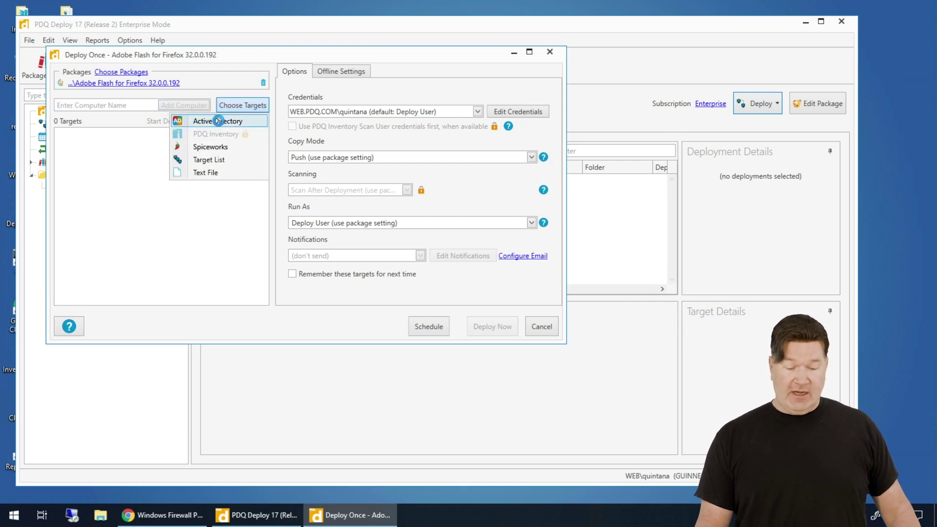
{"action": "left_click", "coordinate": [218, 121]}
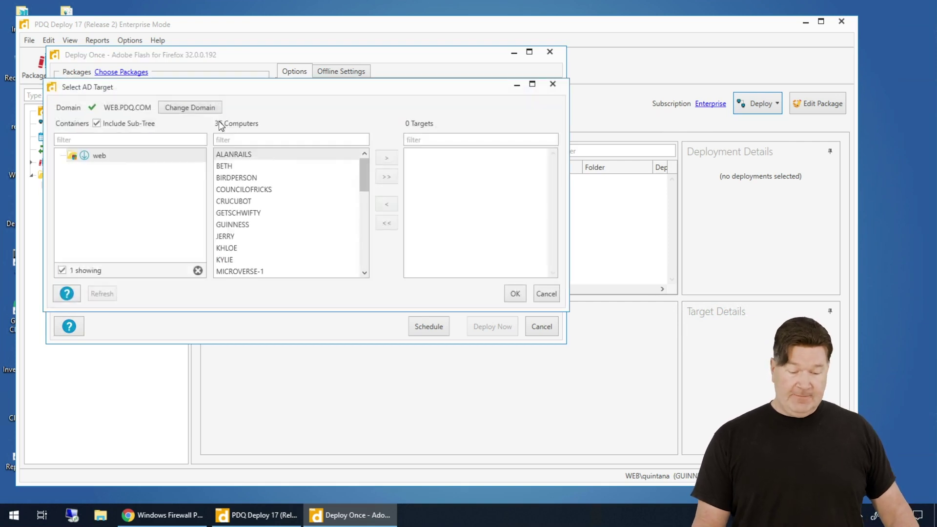
{"action": "left_click", "coordinate": [386, 157]}
{"action": "left_click", "coordinate": [515, 293]}
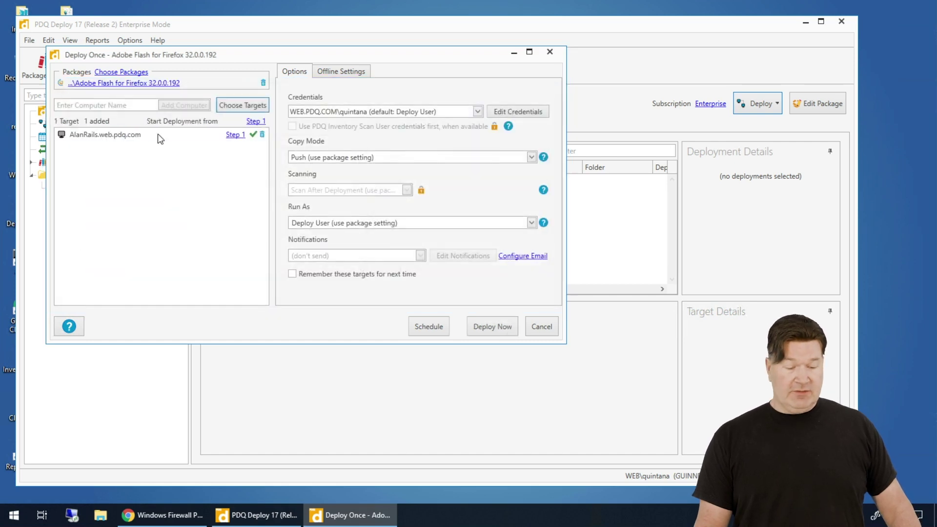
{"action": "left_click", "coordinate": [128, 106]}
{"action": "type", "text": "beth"}
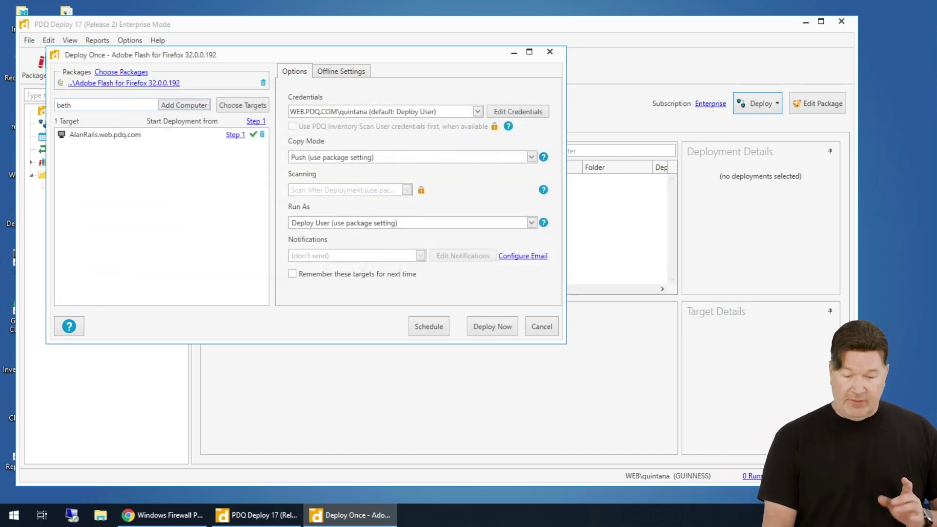
{"action": "key", "text": "Return"}
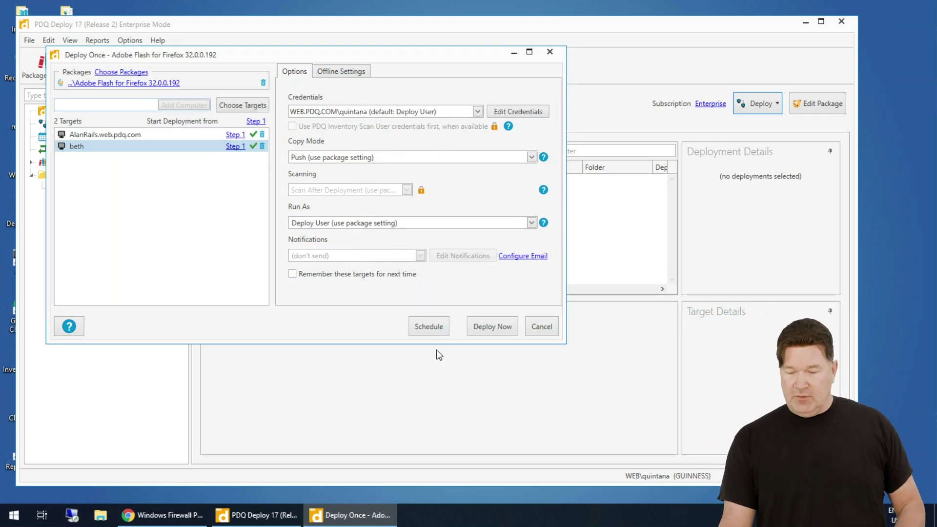
{"action": "left_click", "coordinate": [491, 327]}
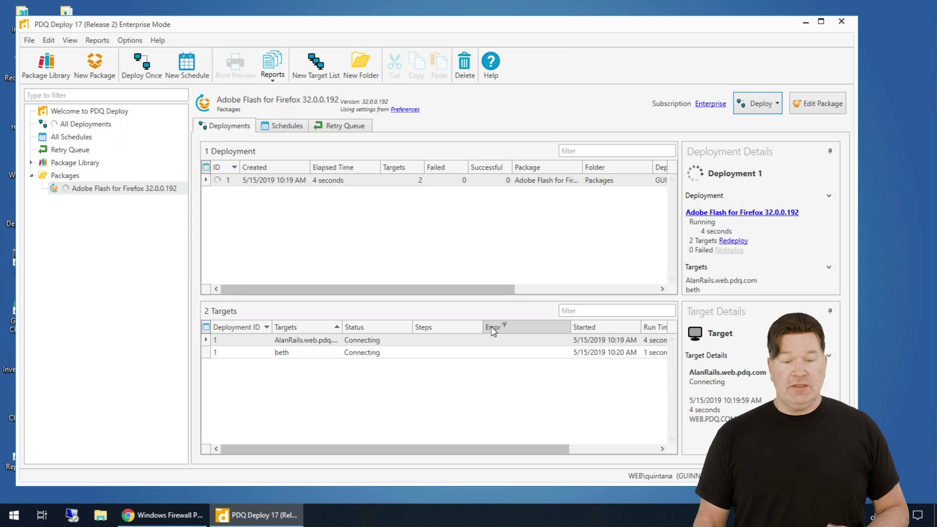
Step: While the deployment runs, open a New Schedule for the Flash package and close it unsaved
{"action": "left_click", "coordinate": [125, 191]}
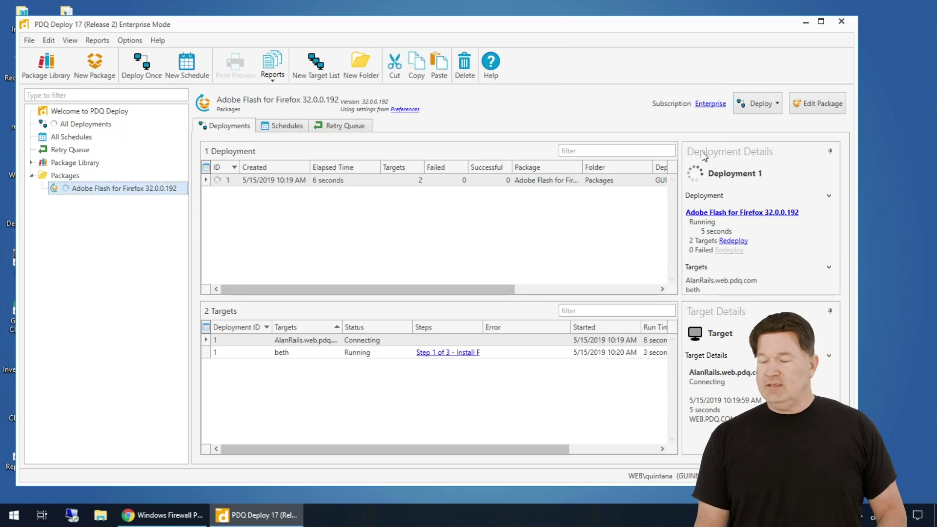
{"action": "left_click", "coordinate": [778, 103]}
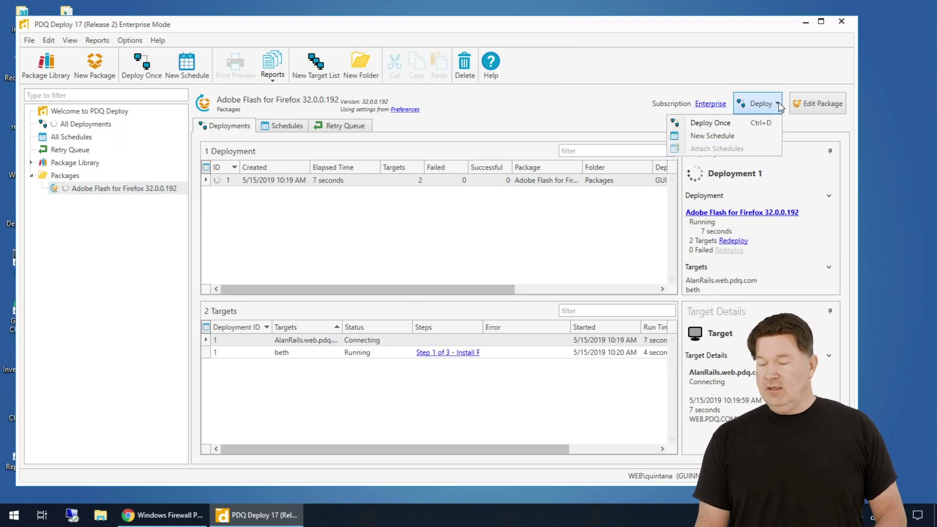
{"action": "left_click", "coordinate": [745, 134]}
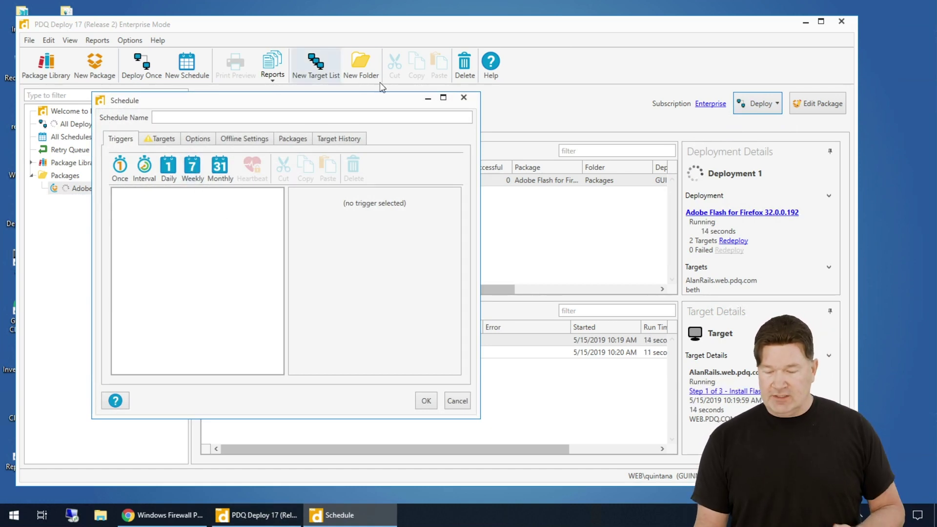
{"action": "left_click", "coordinate": [463, 98]}
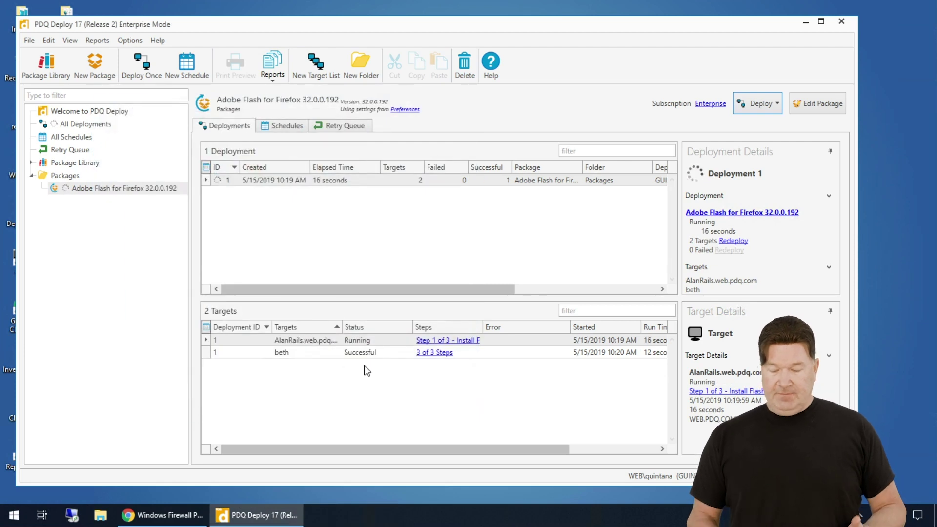